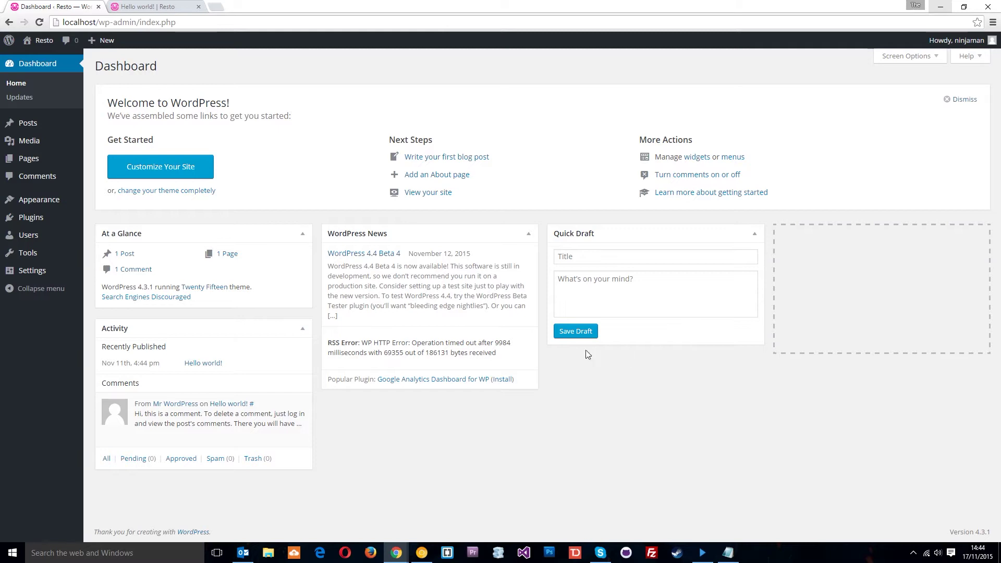
Drag WordPress News to the far-right column and Quick Draft into the second column.
drag(461, 235, 871, 231)
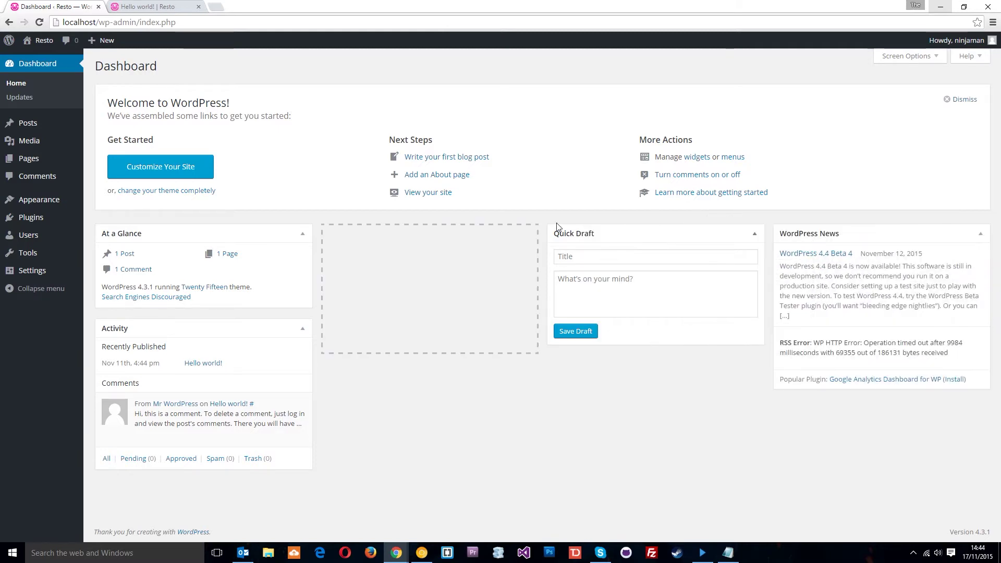
drag(695, 234, 453, 235)
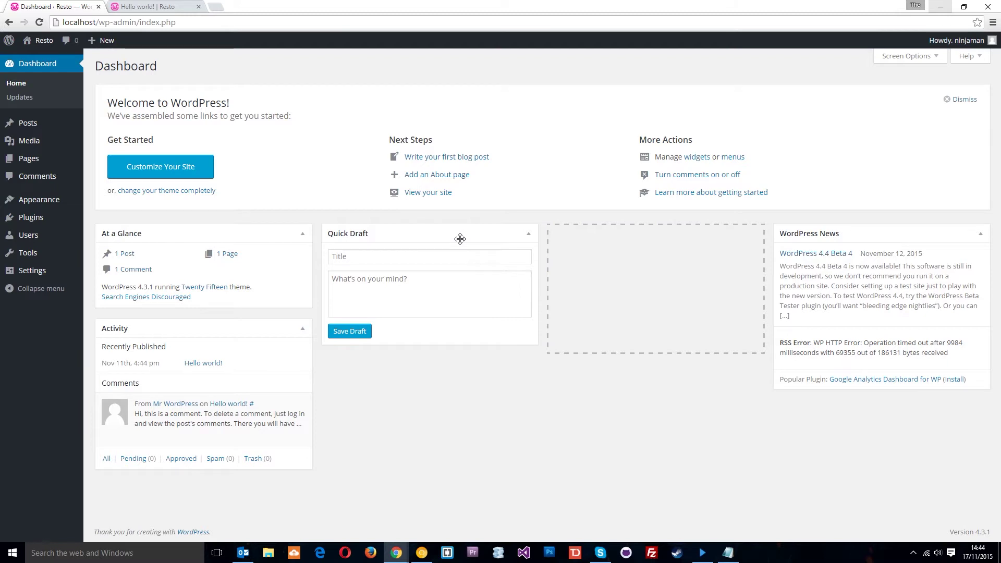
In All Posts, open then cancel Quick Edit on Hello world!, and view the post in another tab.
click(26, 127)
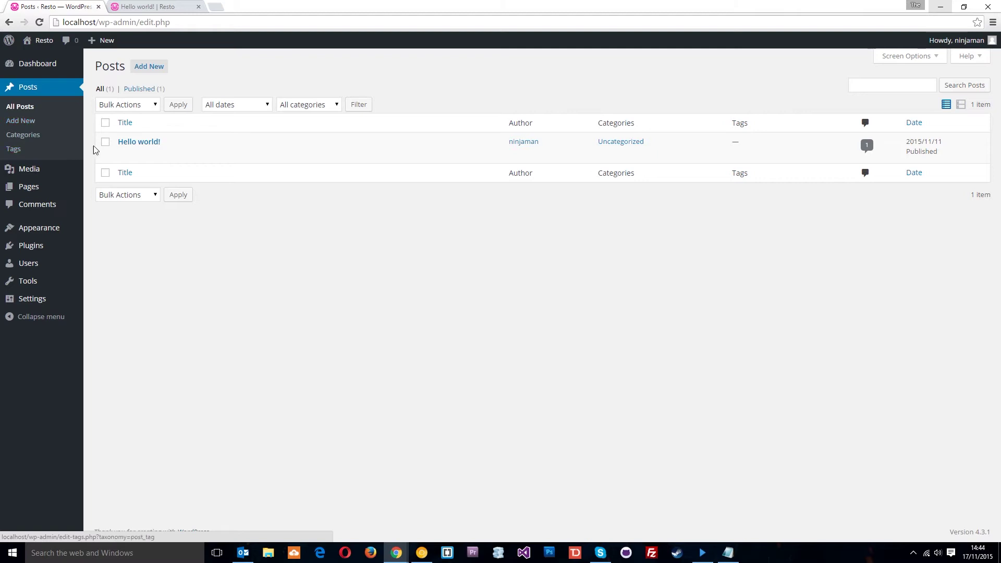
mouse_move(140, 160)
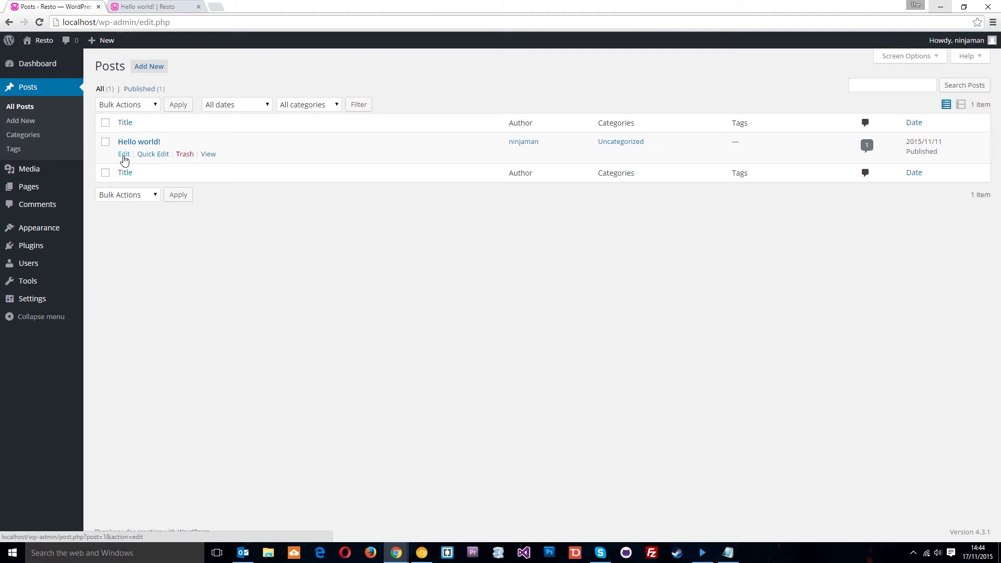
click(156, 155)
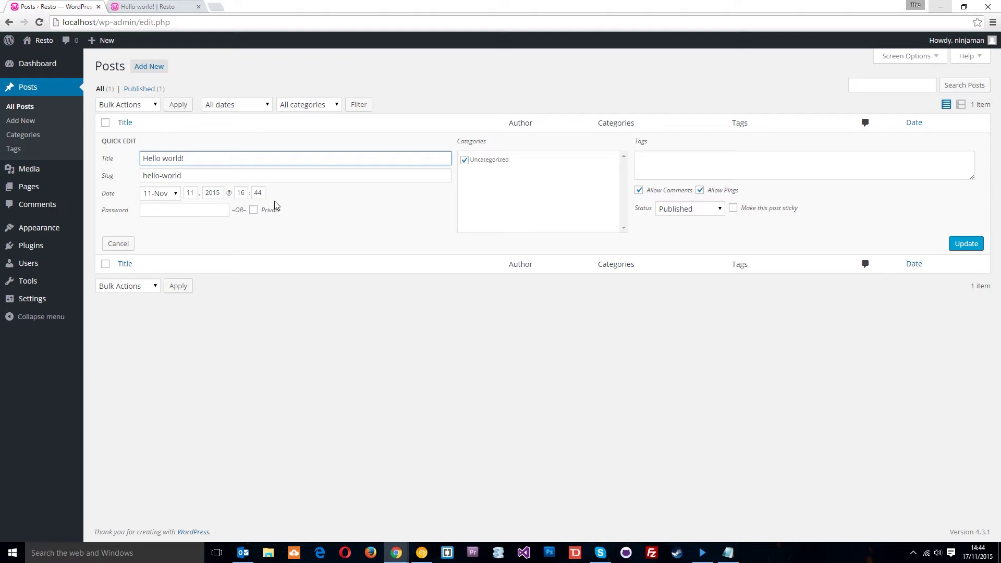
click(117, 244)
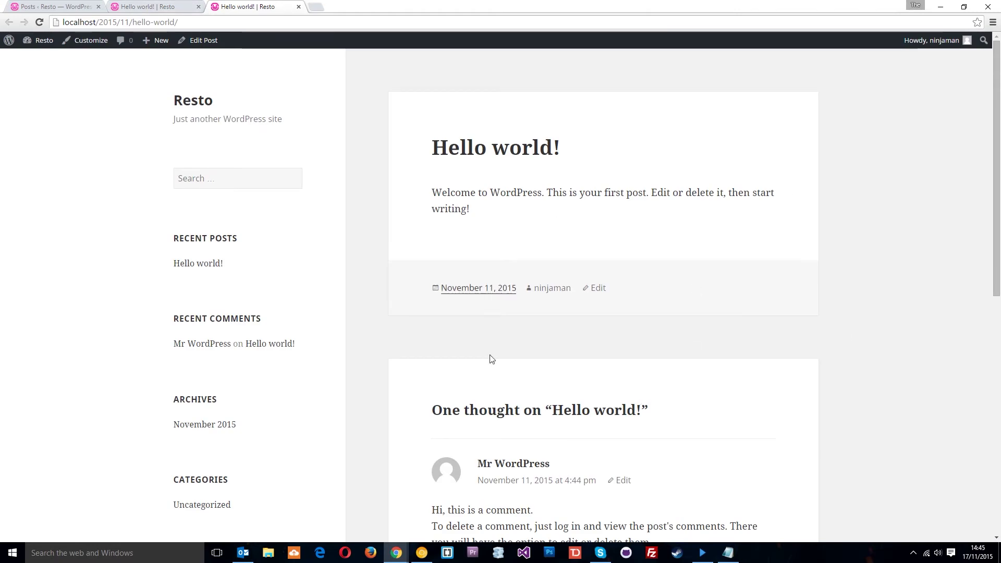
key(ctrl+1)
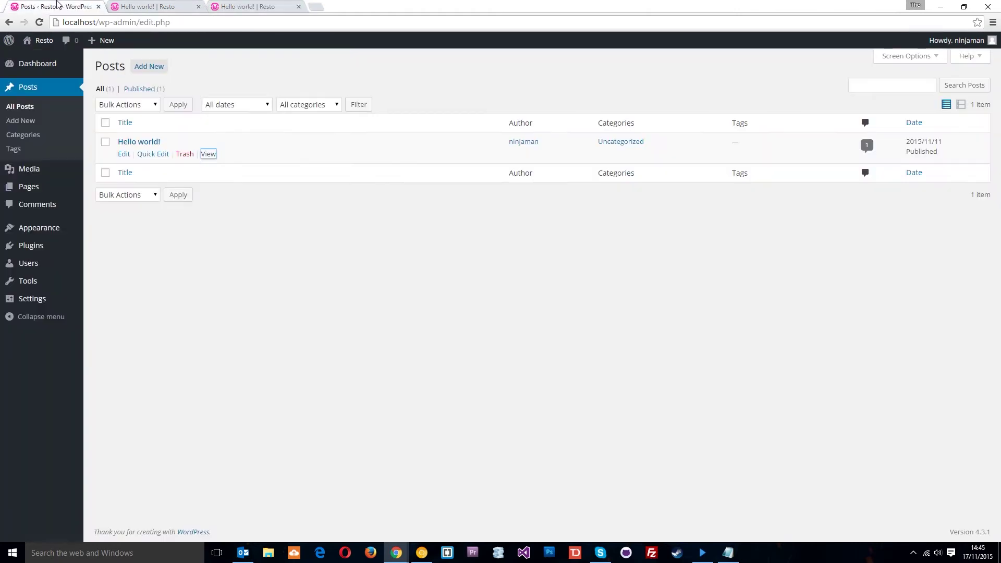
Open Hello world! in the editor and try, then cancel, a permalink slug edit.
click(145, 142)
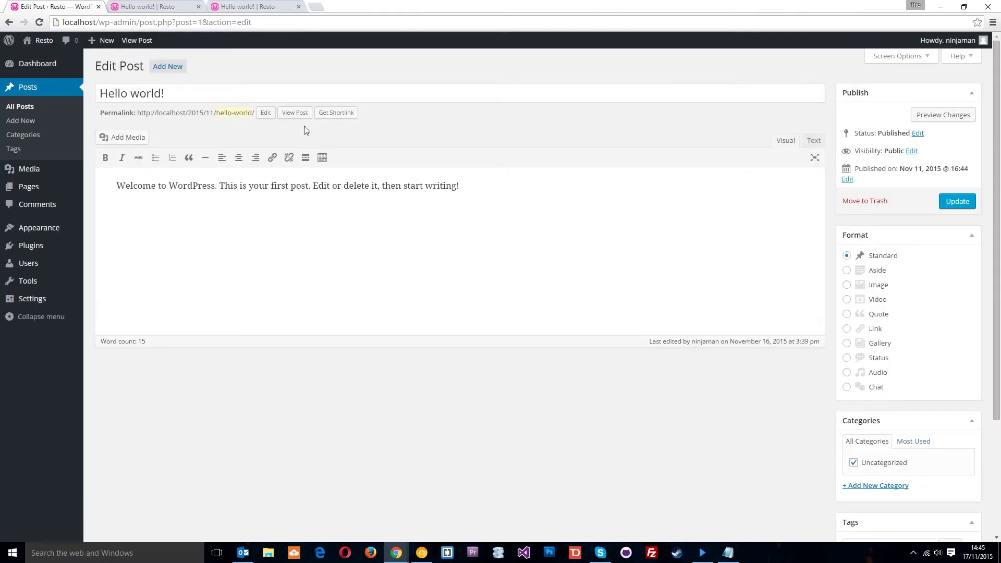
click(266, 112)
key(ctrl+a)
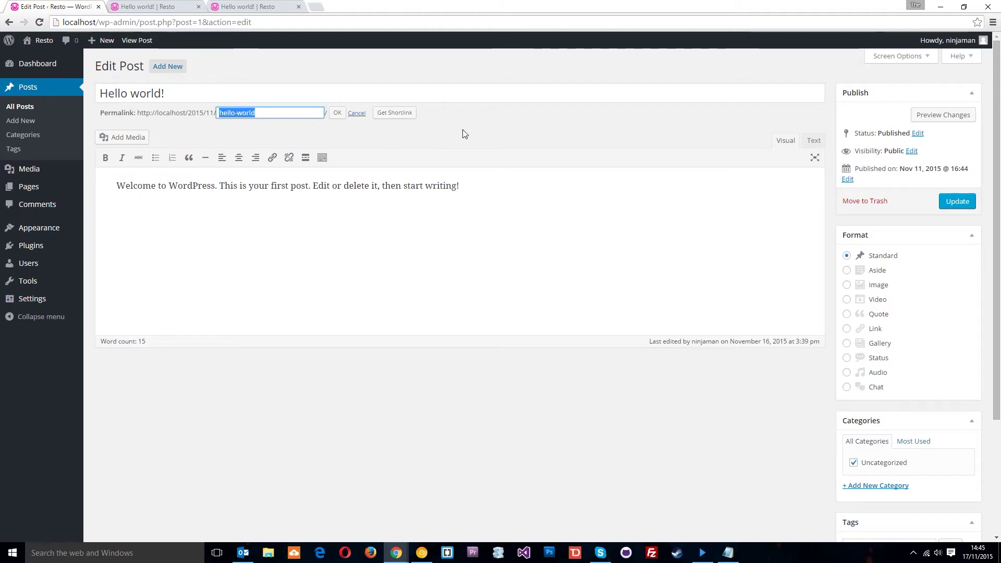
click(357, 112)
drag(426, 186, 89, 188)
click(328, 225)
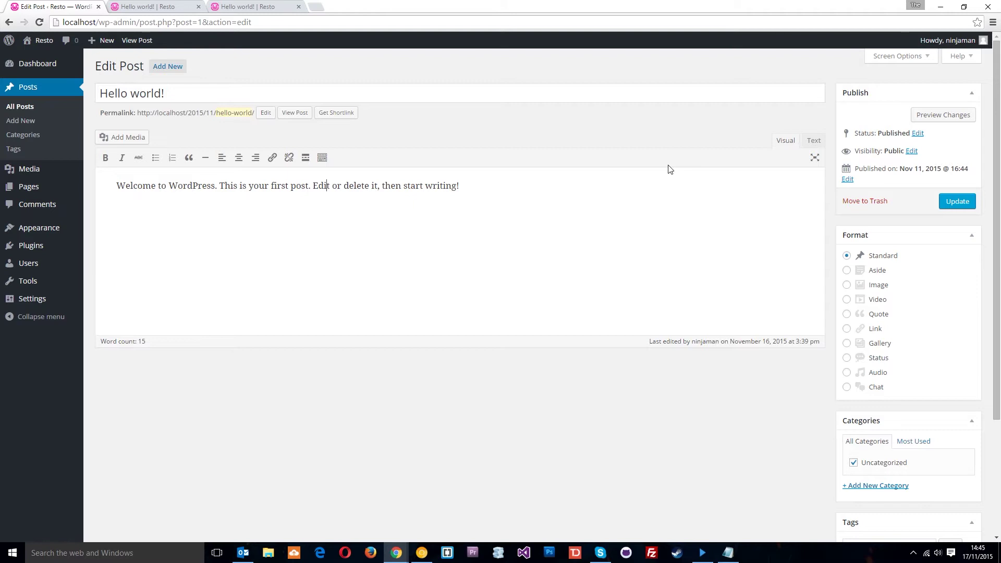
Switch the post body to the Text view and open the empty new-category field.
click(813, 141)
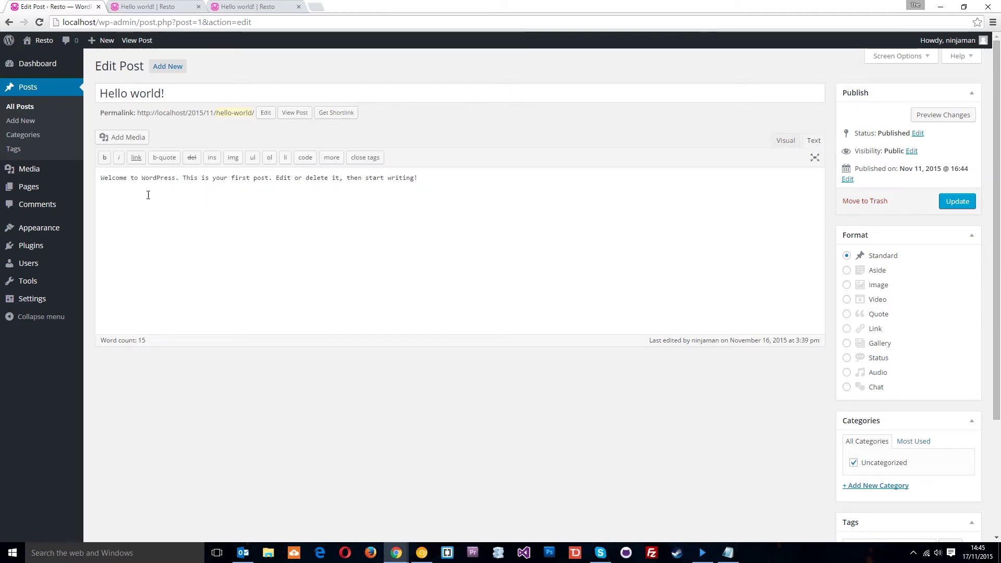
scroll(905, 324, down, 3)
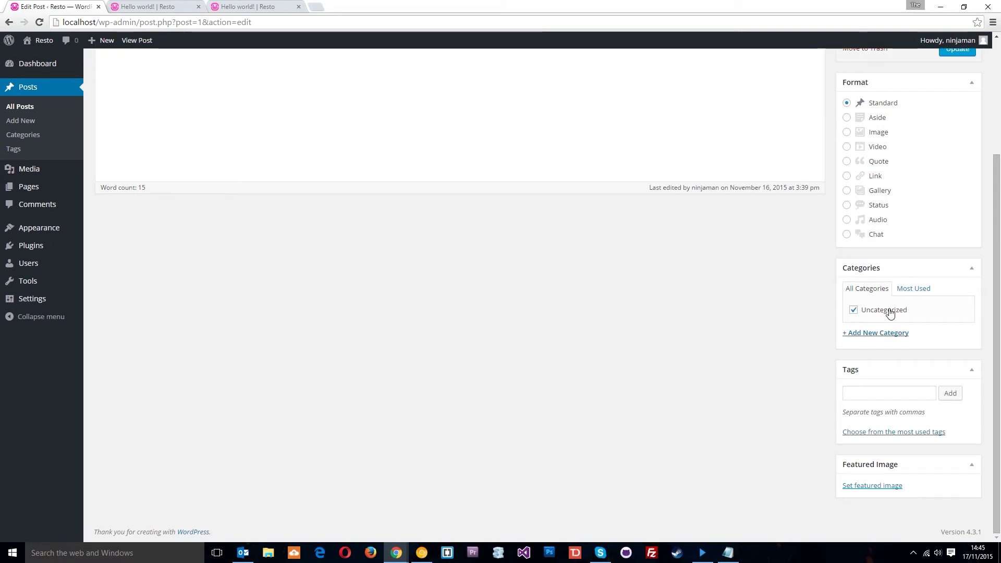
click(879, 334)
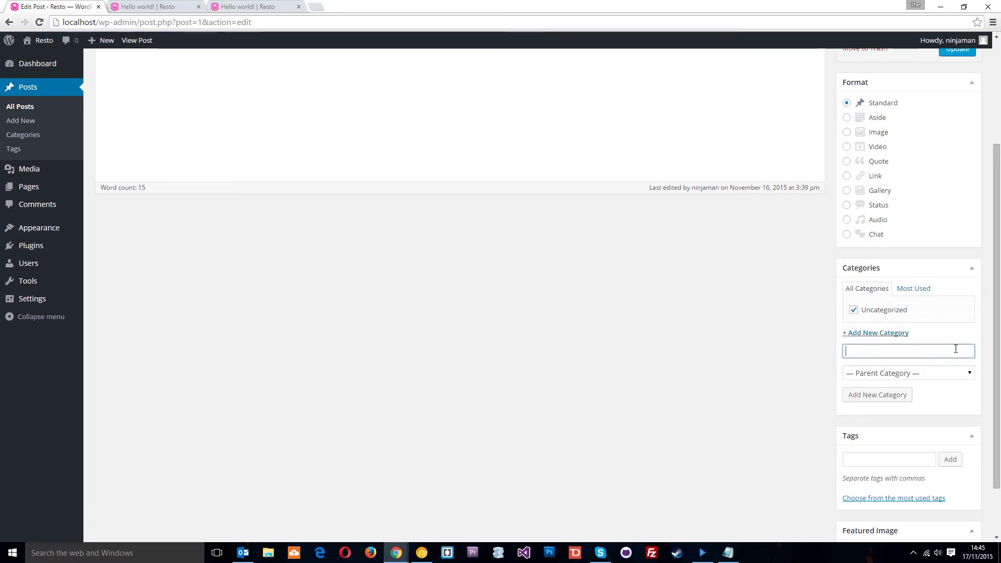
scroll(881, 398, down, 2)
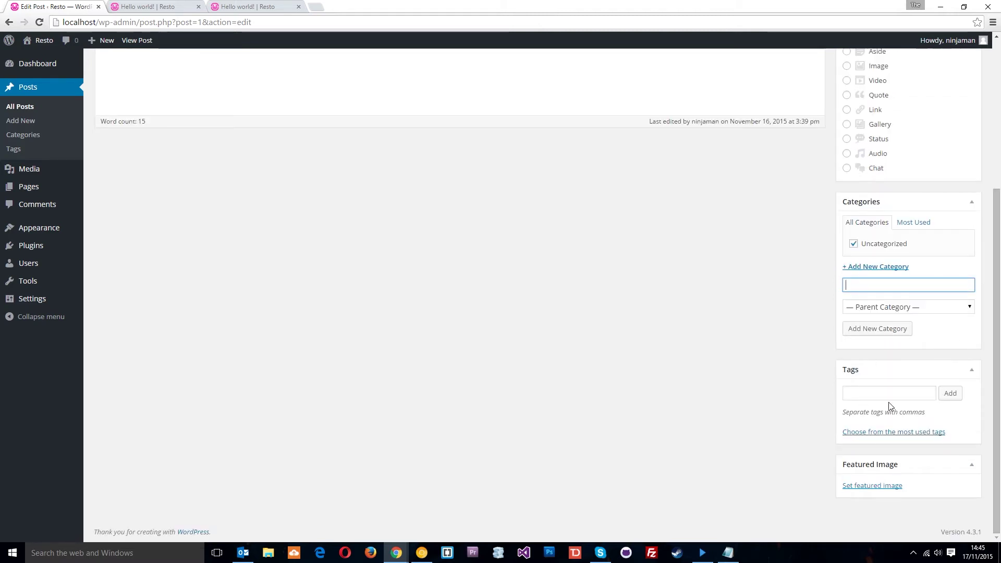
click(883, 393)
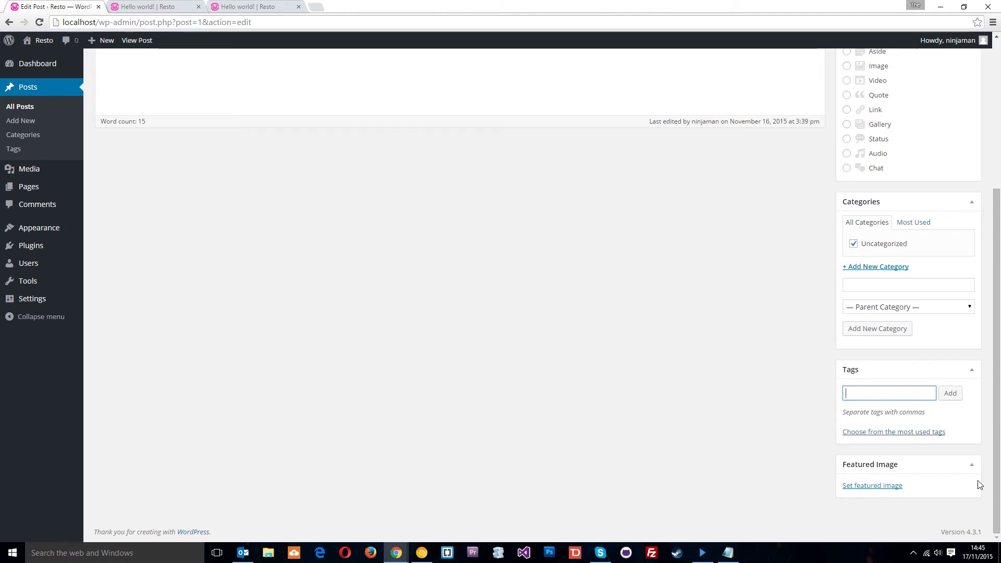
scroll(687, 415, up, 4)
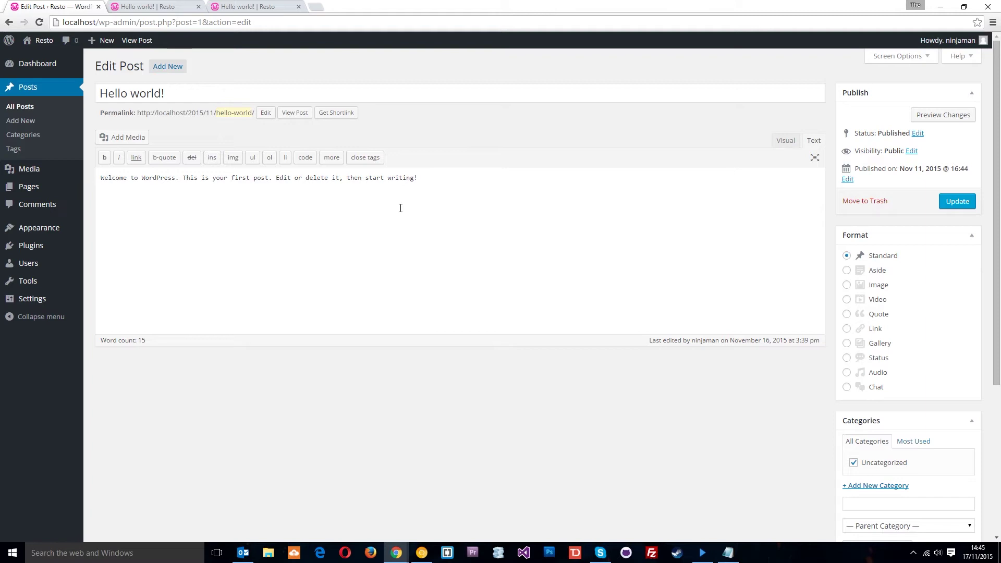
Go to Categories and inspect the Name, Slug and Parent fields, leaving Parent as None.
click(32, 137)
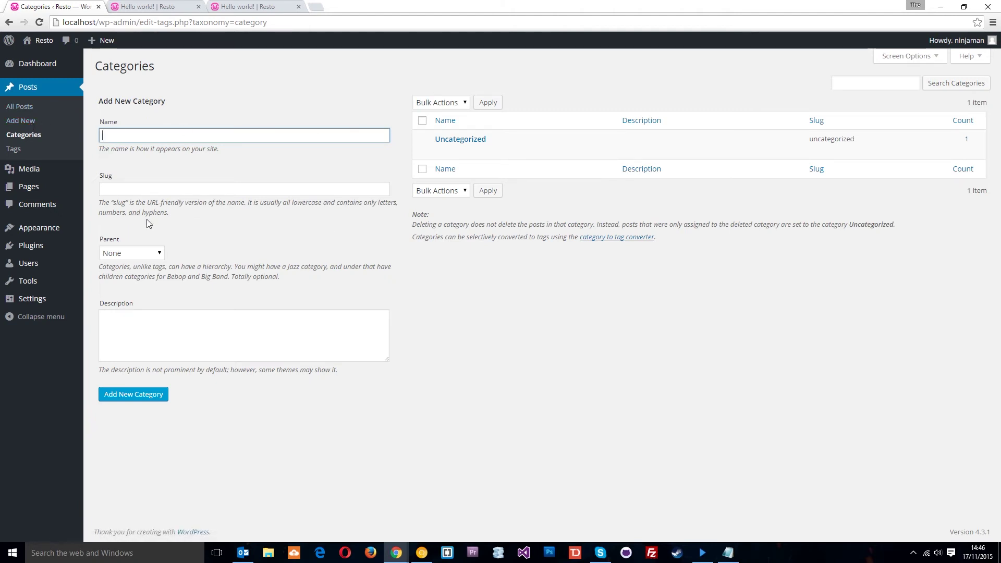
click(128, 190)
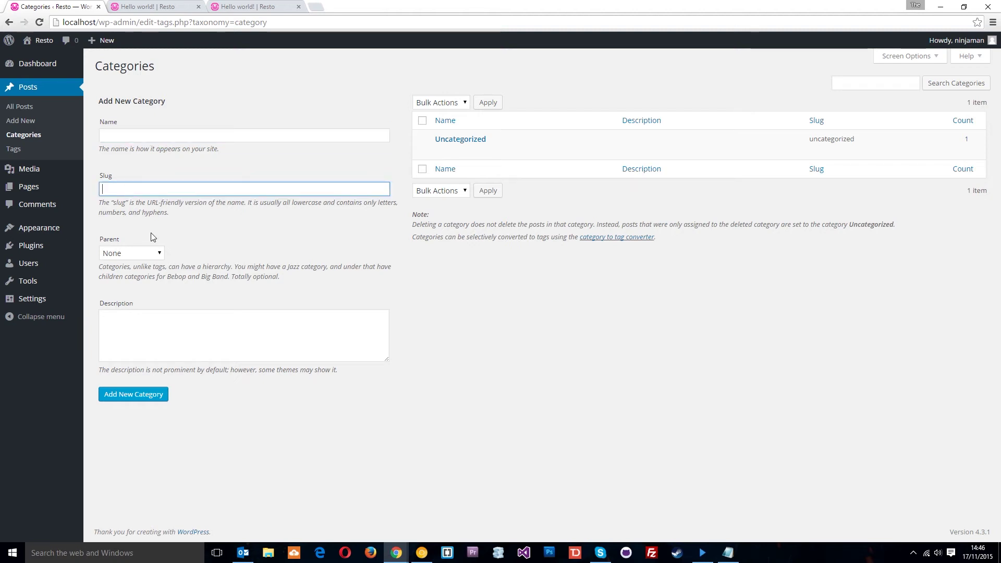
click(148, 137)
click(132, 253)
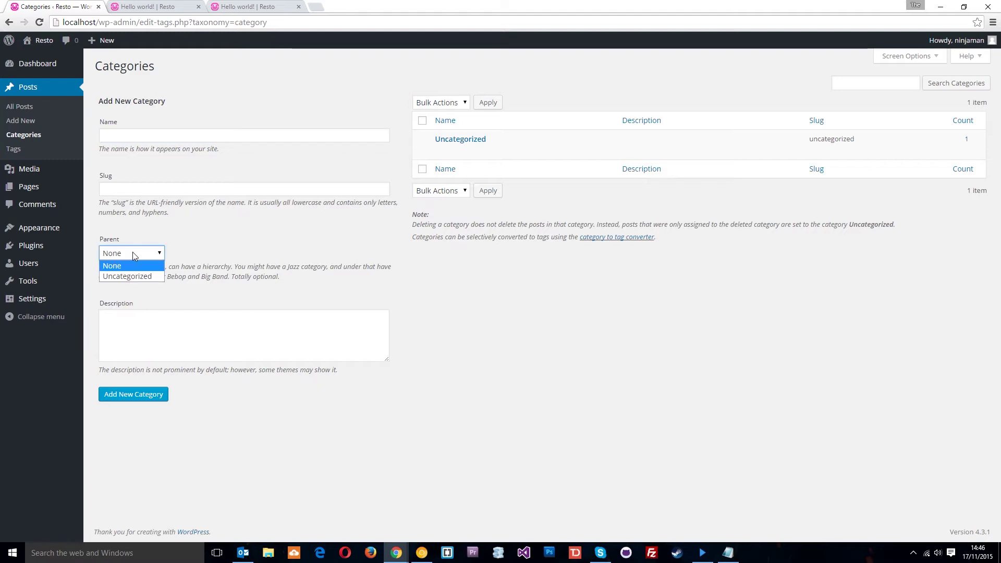
click(529, 397)
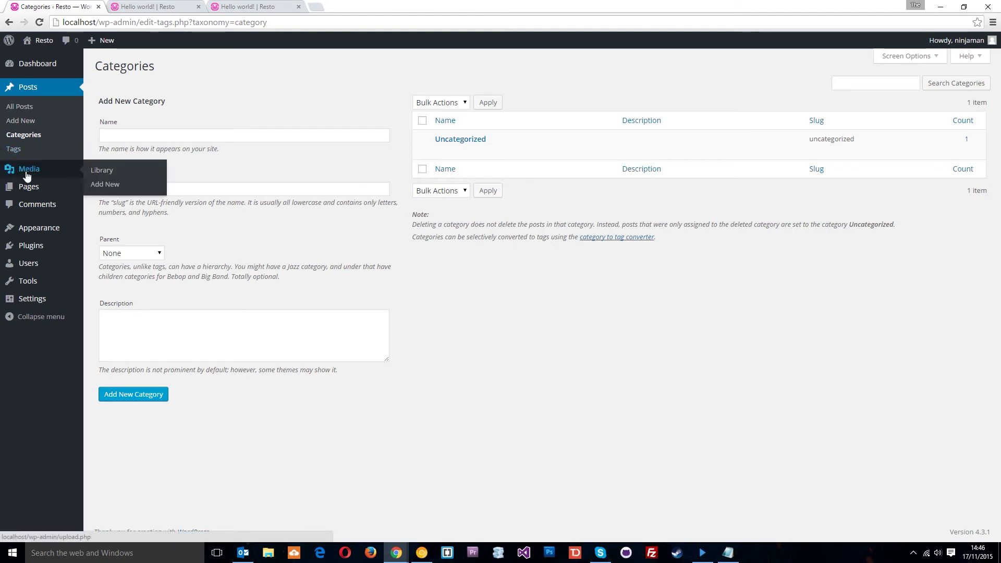
Glance at the empty Media Library, then go to the Pages list.
click(27, 171)
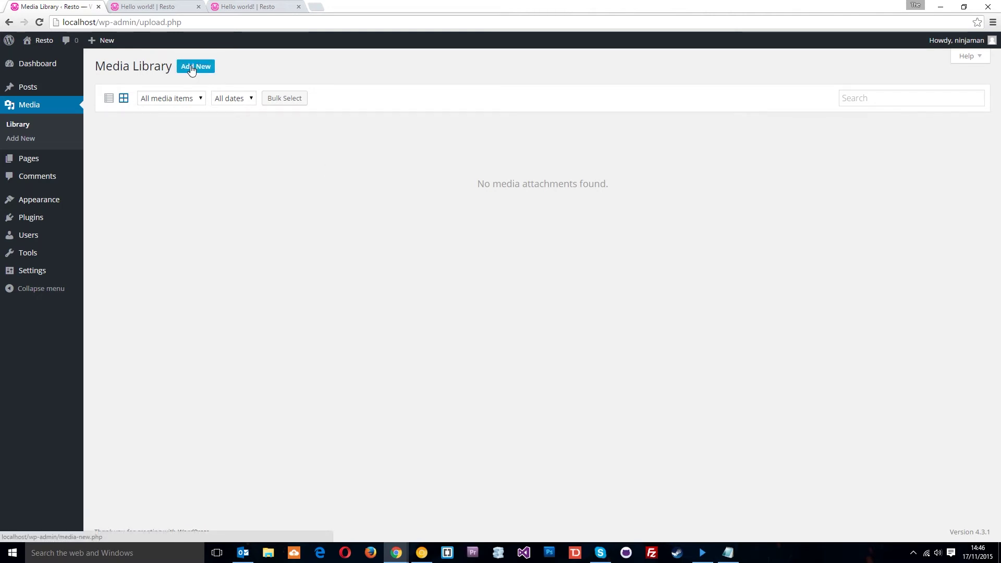
click(29, 159)
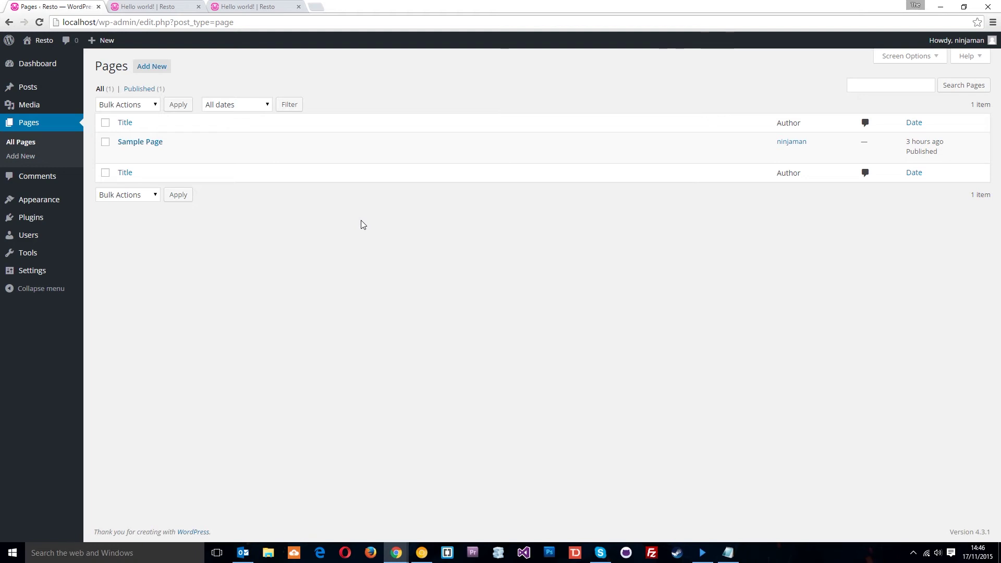
Open the Sample Page for editing, then go to the Comments list.
mouse_move(172, 158)
click(149, 141)
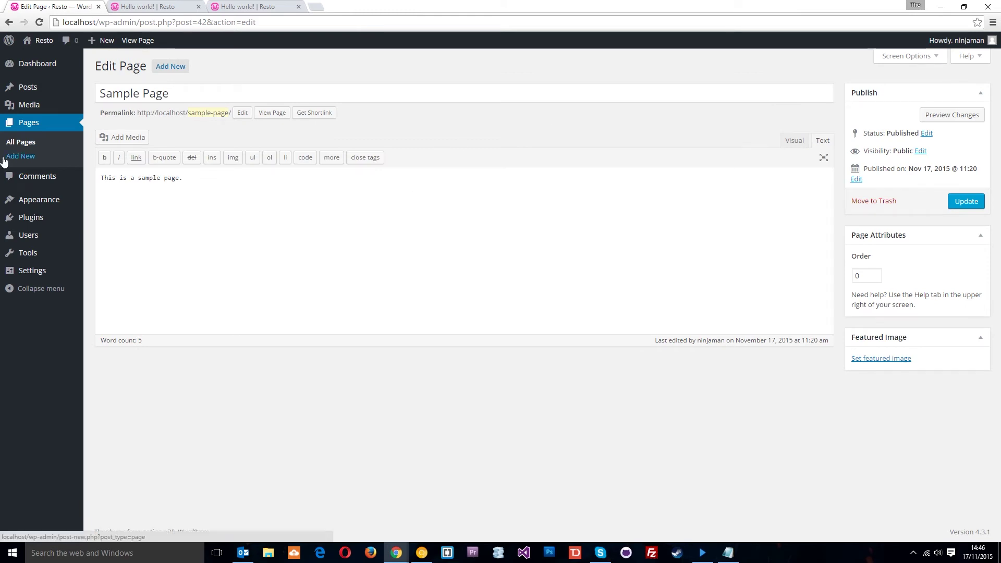
click(31, 177)
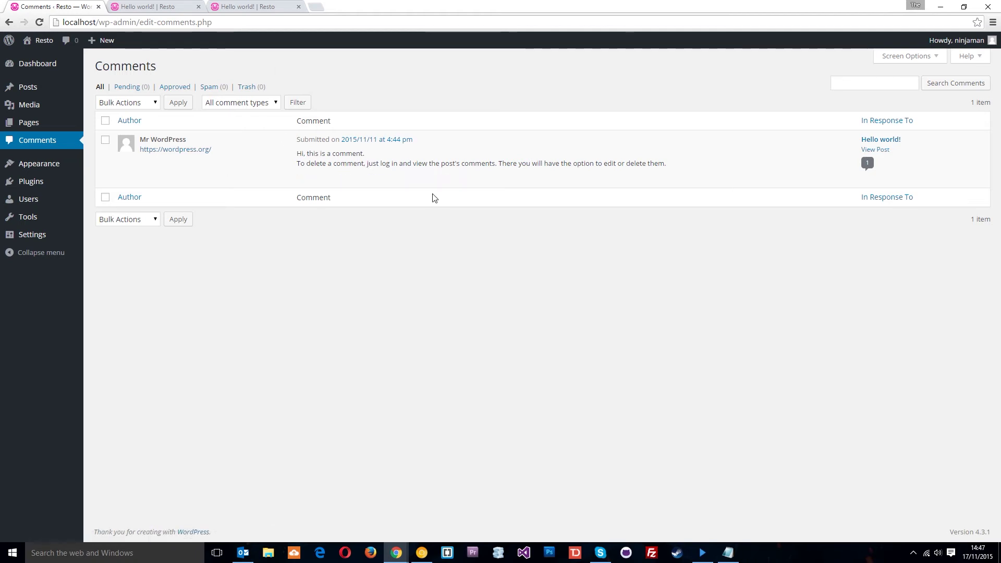
View the installed Themes, then go to the Widgets screen.
click(38, 168)
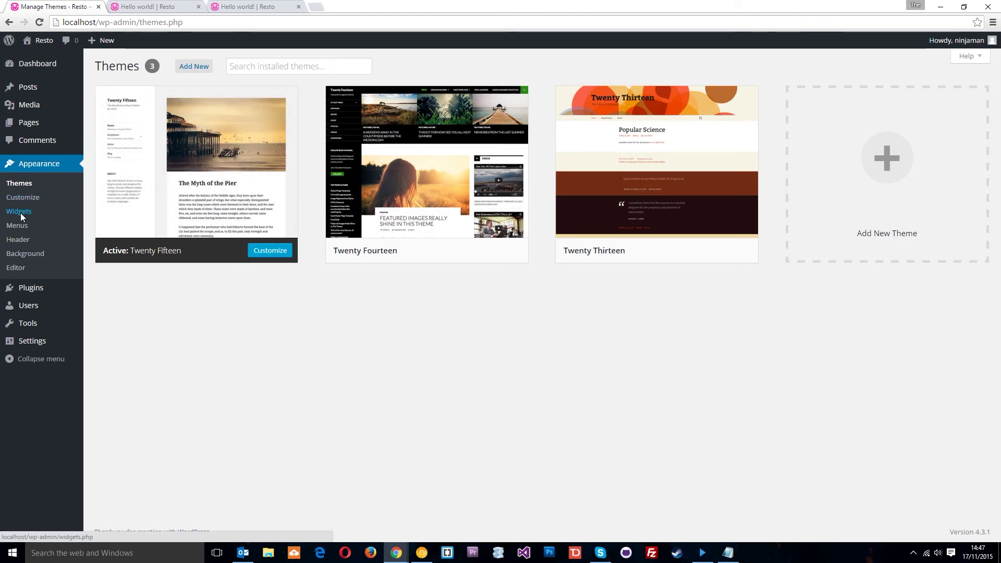
click(20, 212)
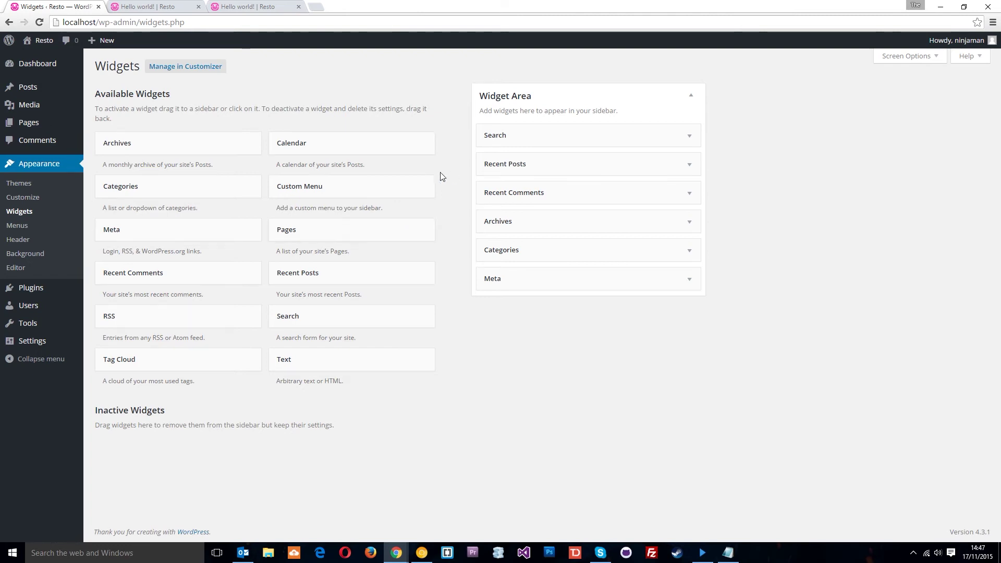
Visit the Menus editor, then browse the Twenty Fifteen style.css in the theme Editor.
click(18, 228)
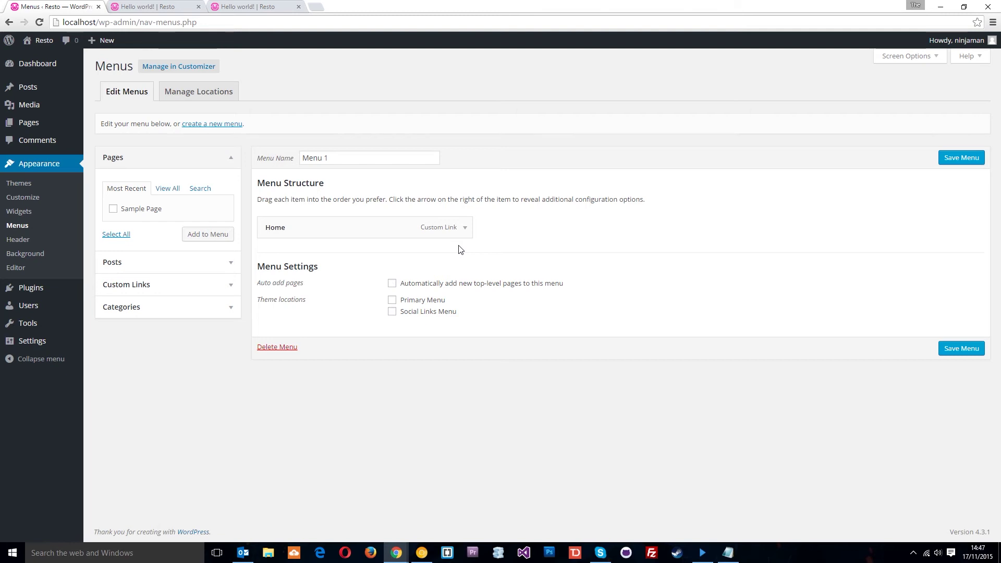
click(15, 268)
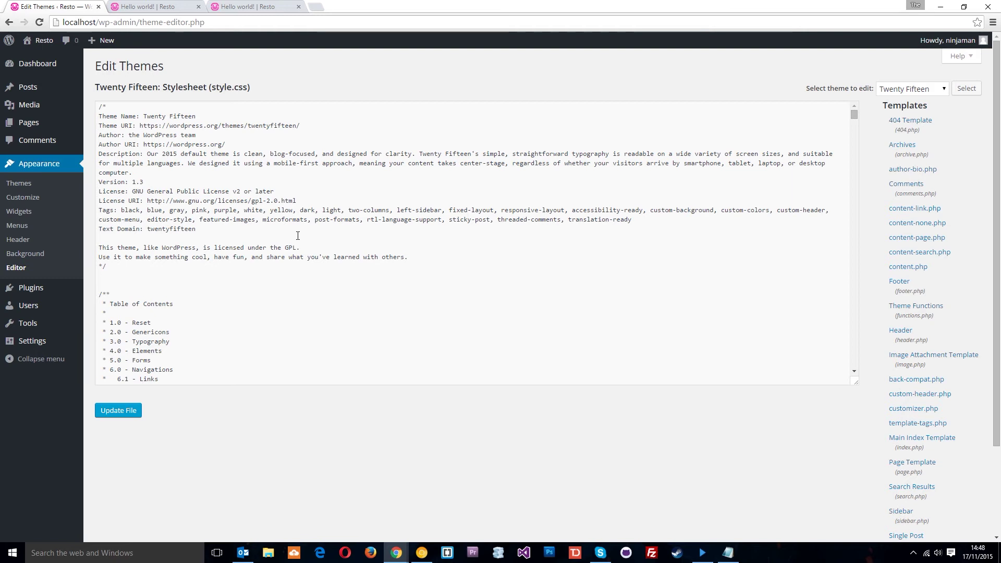
scroll(481, 198, down, 4)
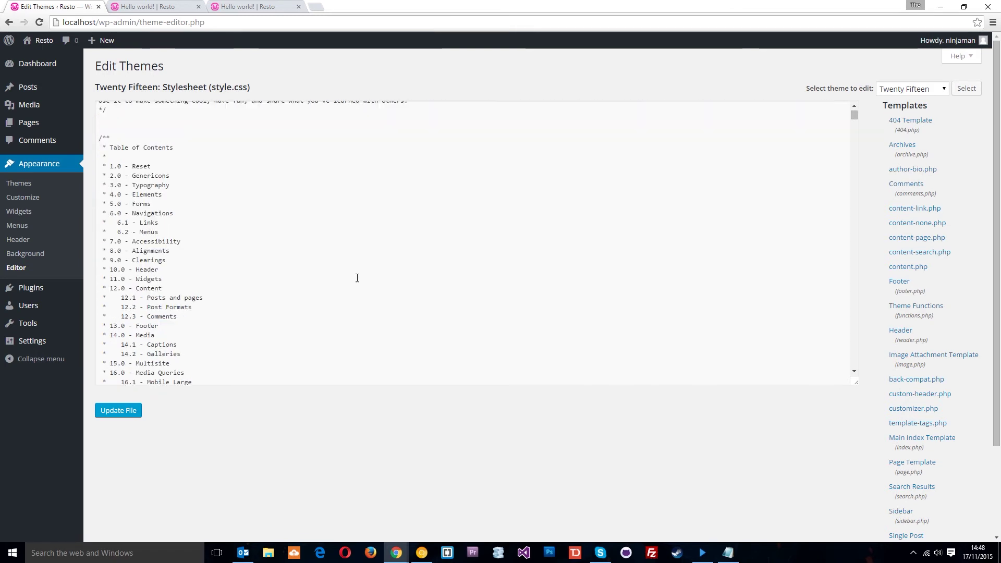
scroll(362, 277, up, 4)
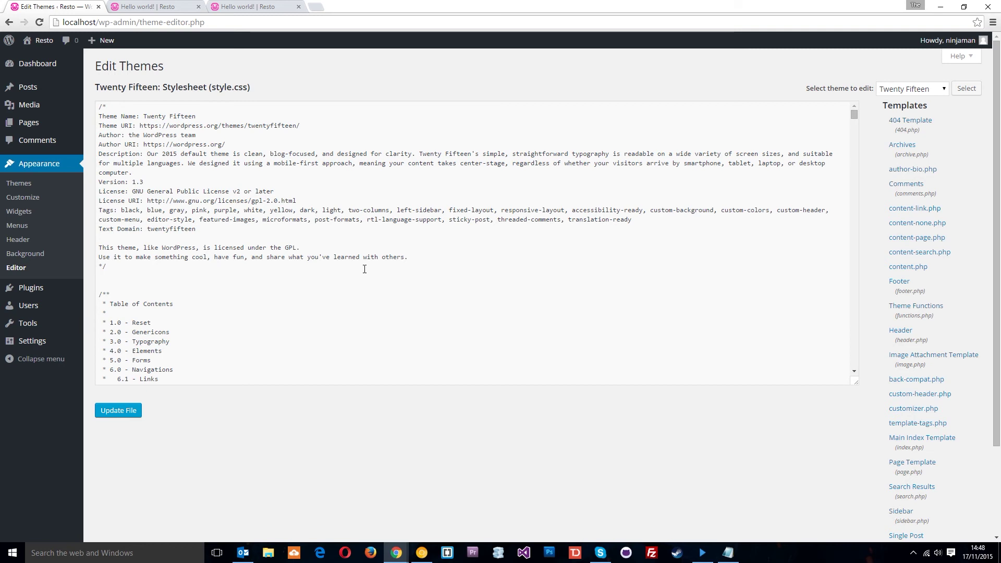
click(32, 289)
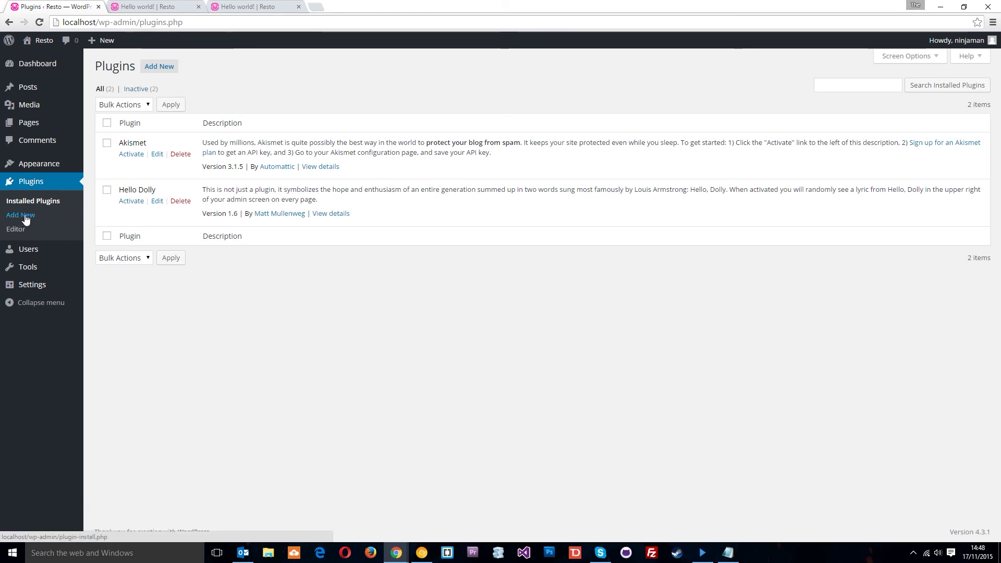
Go to the Users list showing the single Administrator account.
click(26, 254)
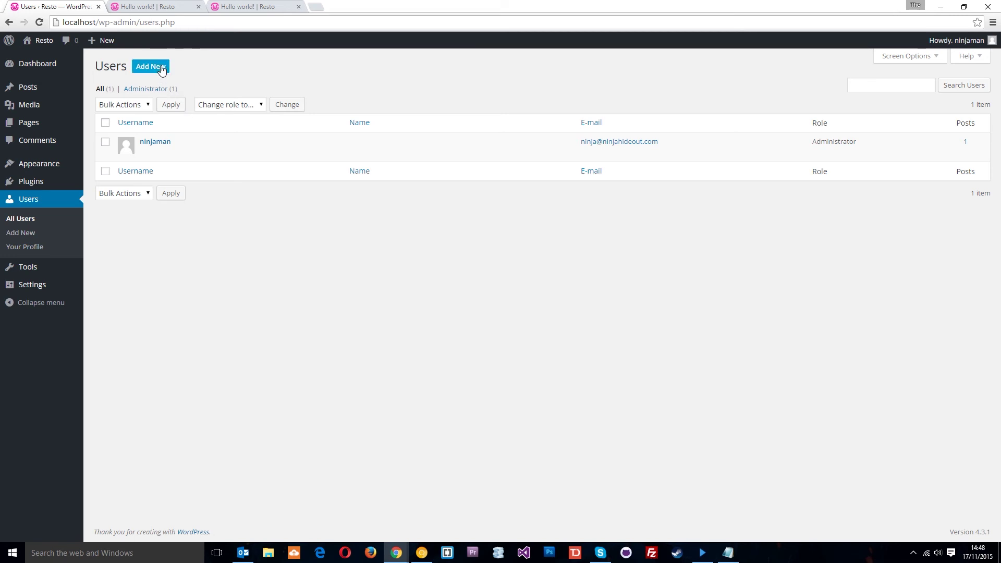
mouse_move(173, 143)
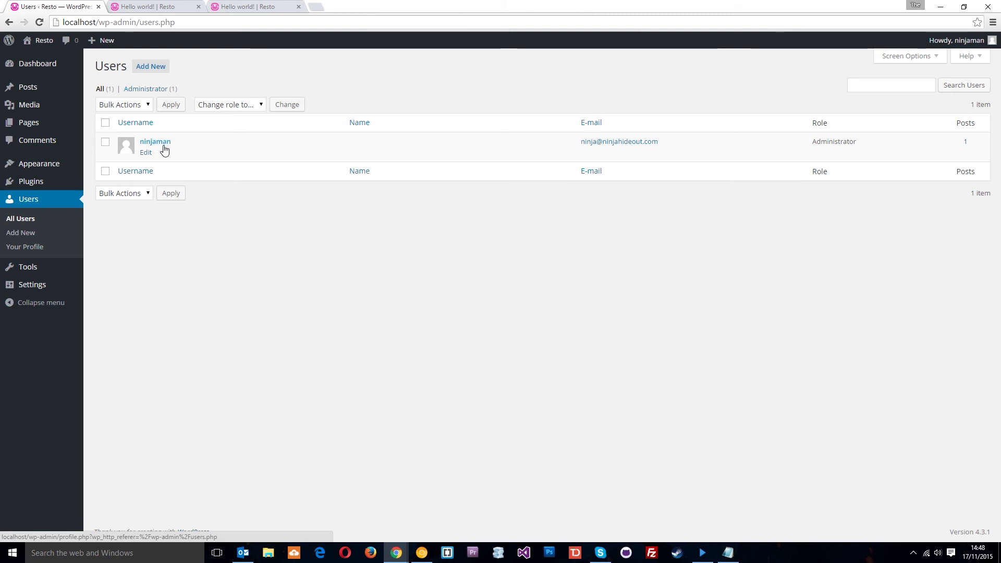
Choose the Midnight admin colour scheme in Your Profile and save with Update Profile.
click(25, 249)
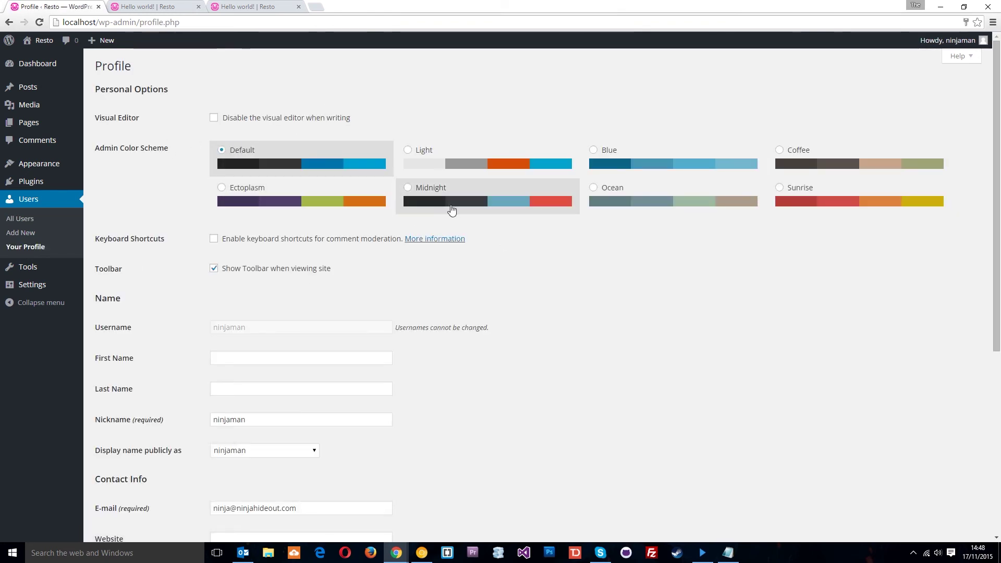
click(439, 196)
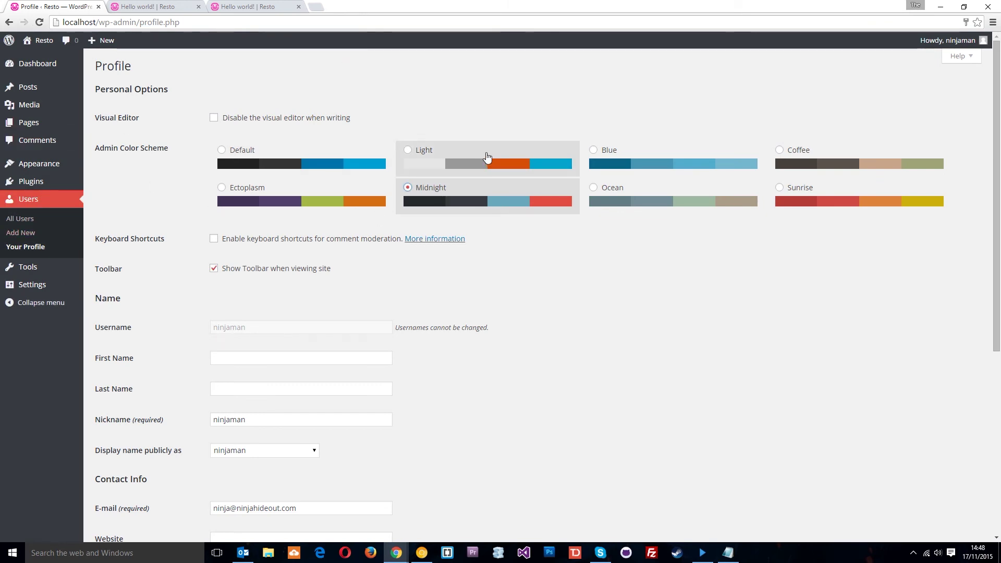
scroll(469, 156, down, 2)
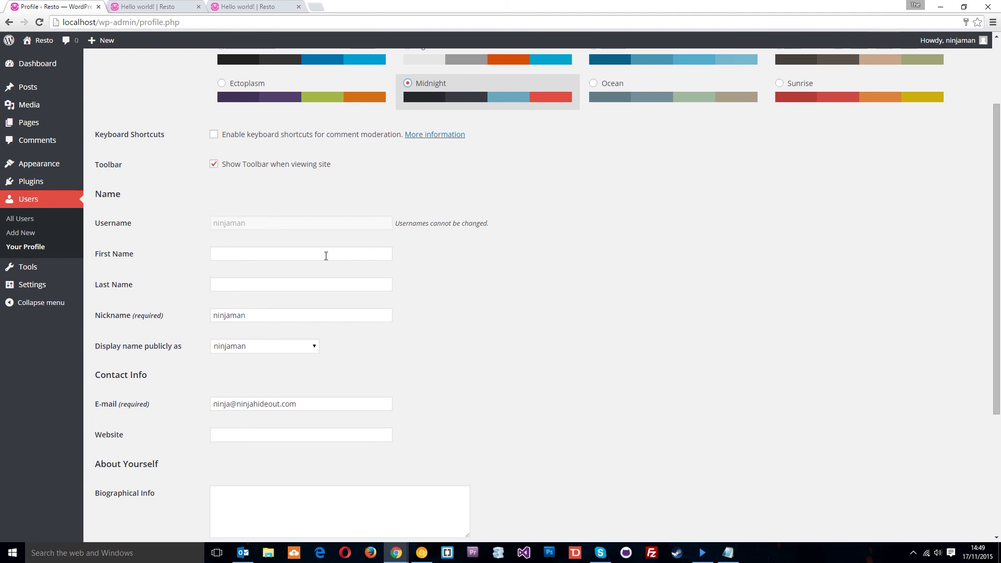
scroll(224, 277, down, 3)
click(316, 348)
scroll(316, 355, down, 1)
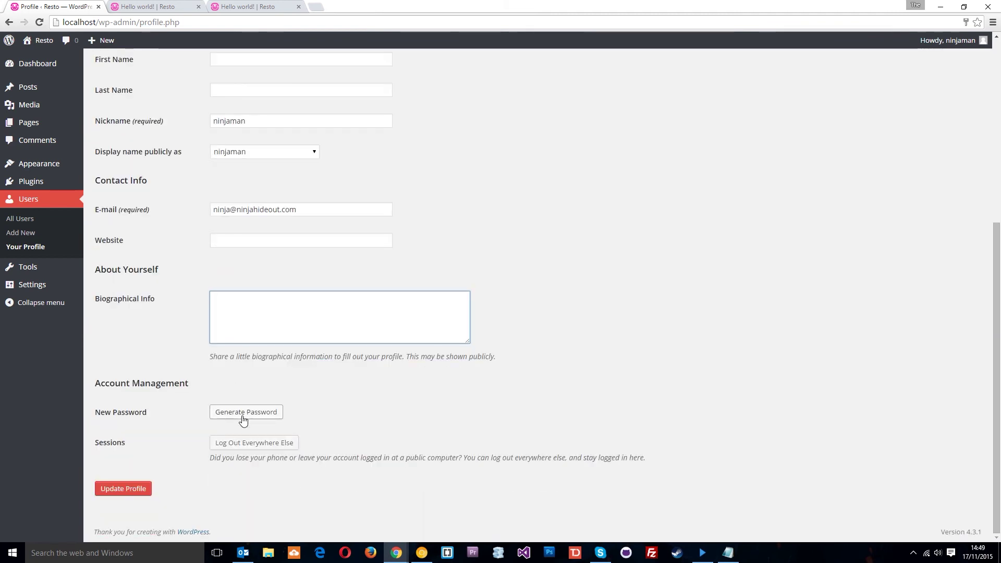
click(149, 491)
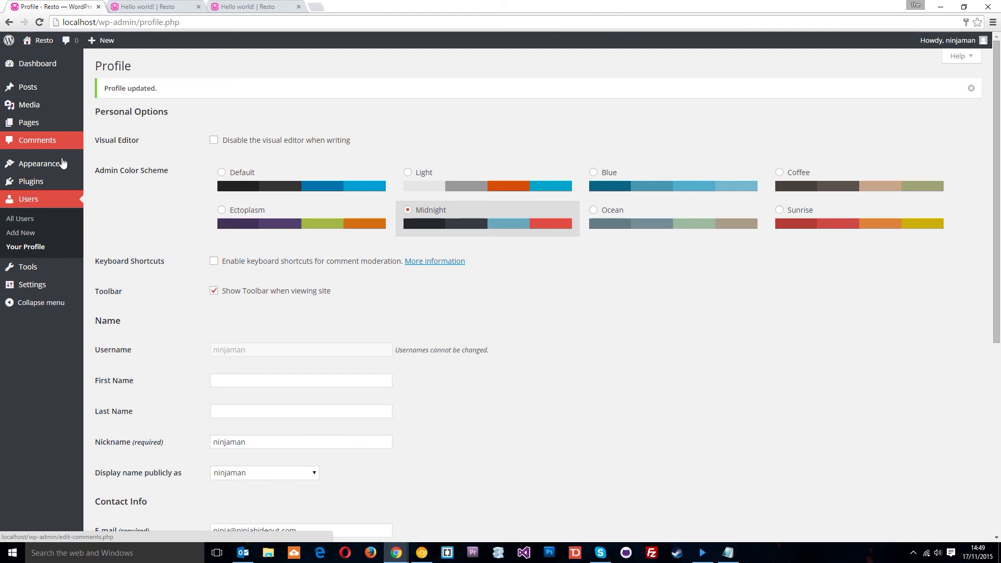
Visit the Tools and Import pages, then the General Settings page for the Resto site.
mouse_move(29, 272)
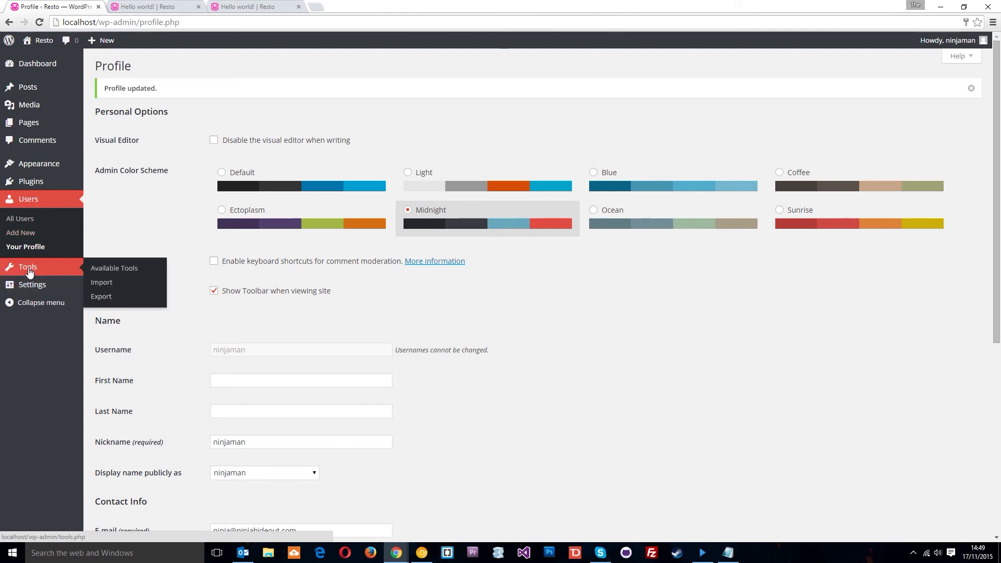
click(30, 272)
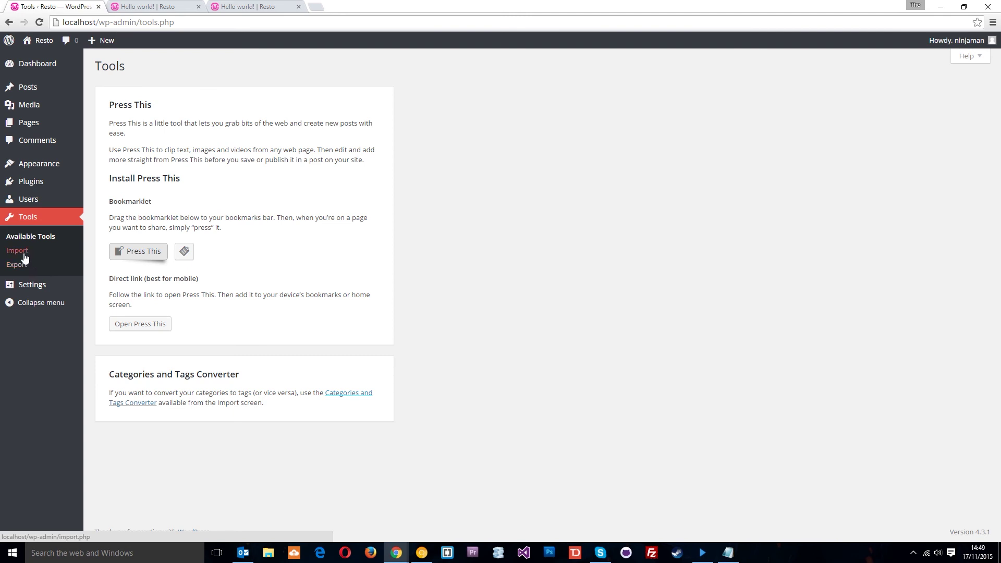
click(17, 251)
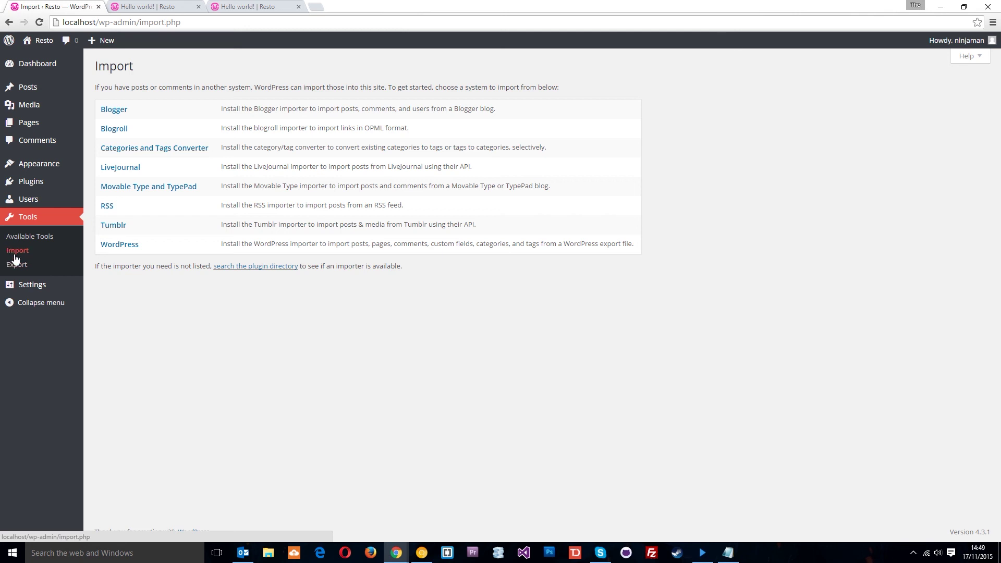
click(35, 286)
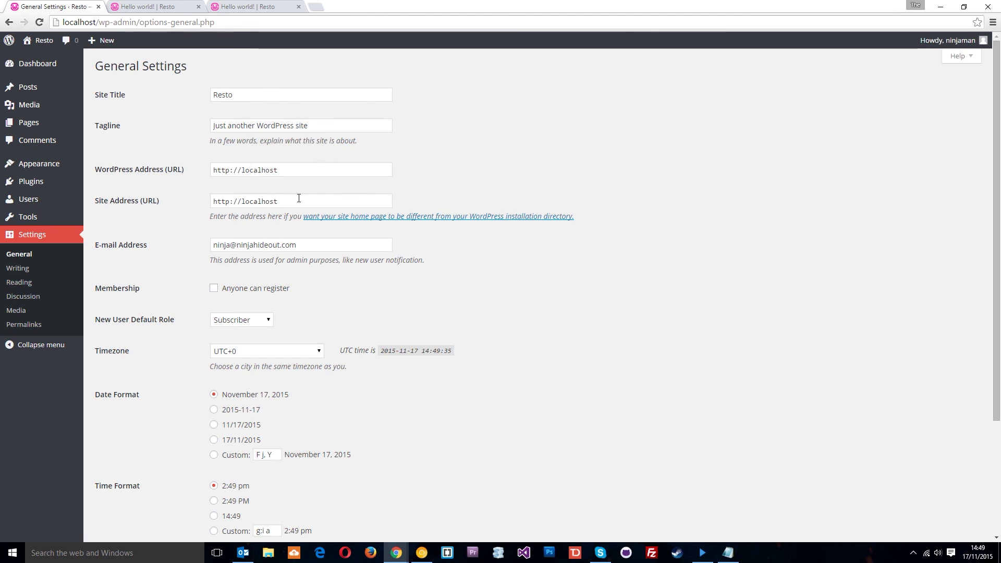
scroll(271, 255, down, 3)
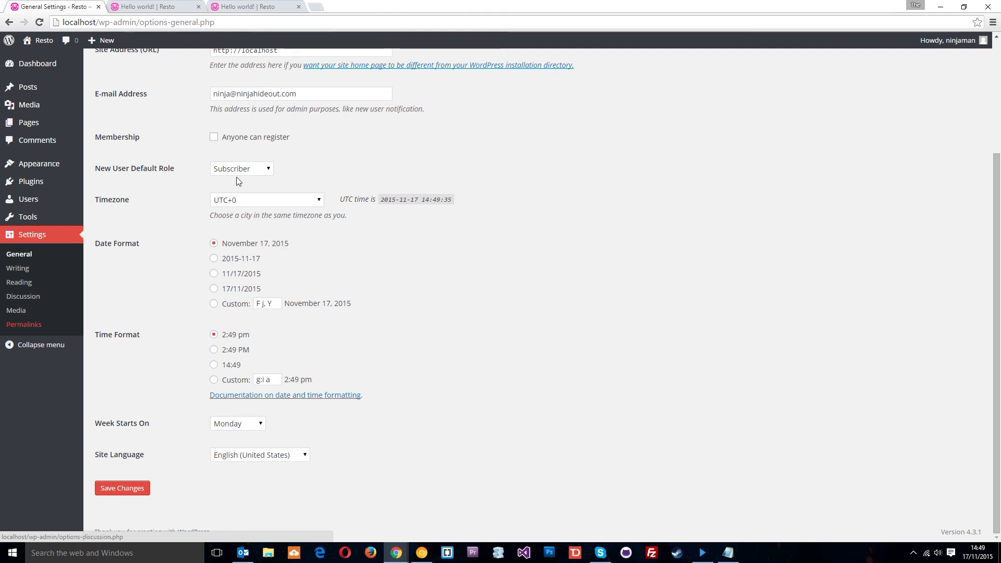
scroll(365, 307, up, 3)
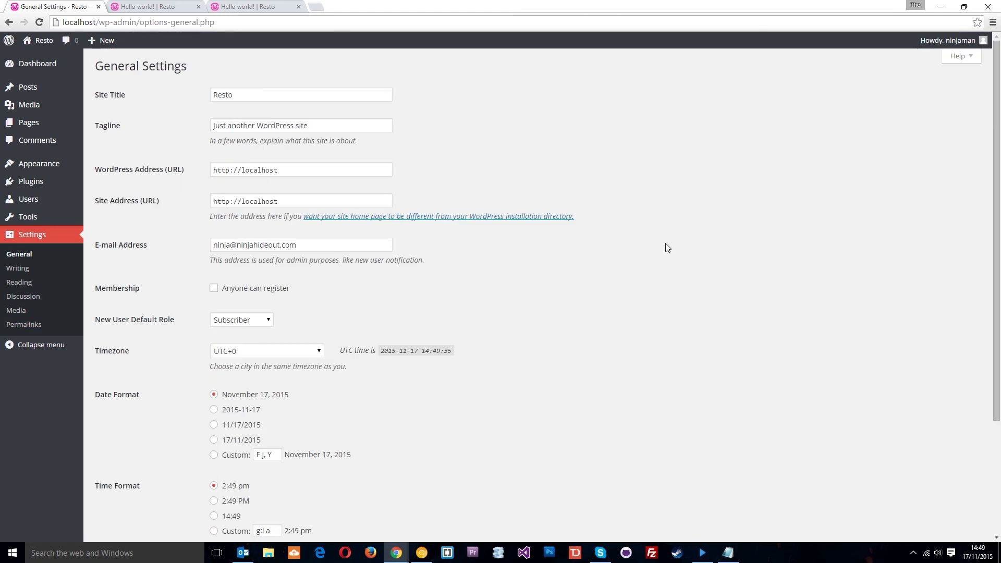